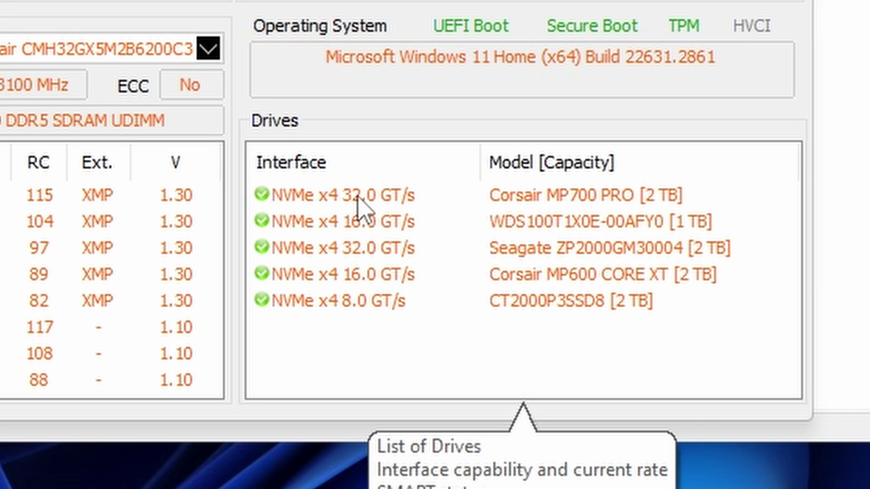
pyautogui.click(361, 200)
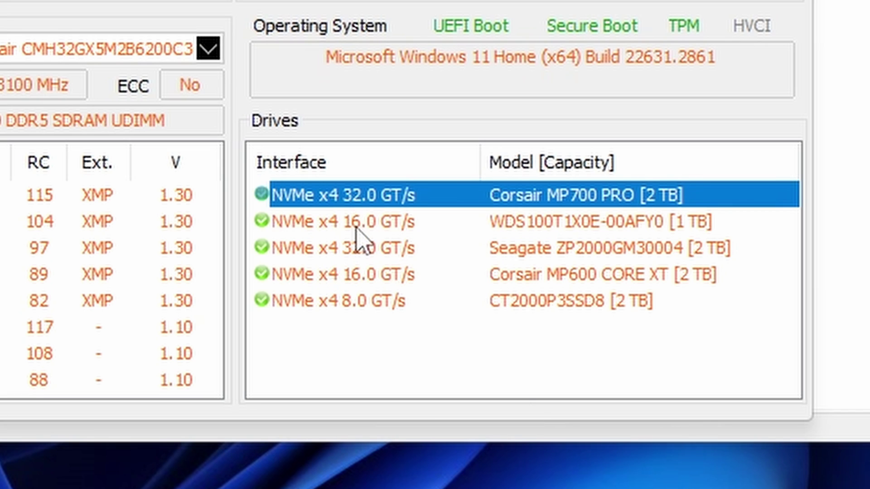
pyautogui.click(357, 226)
pyautogui.click(361, 247)
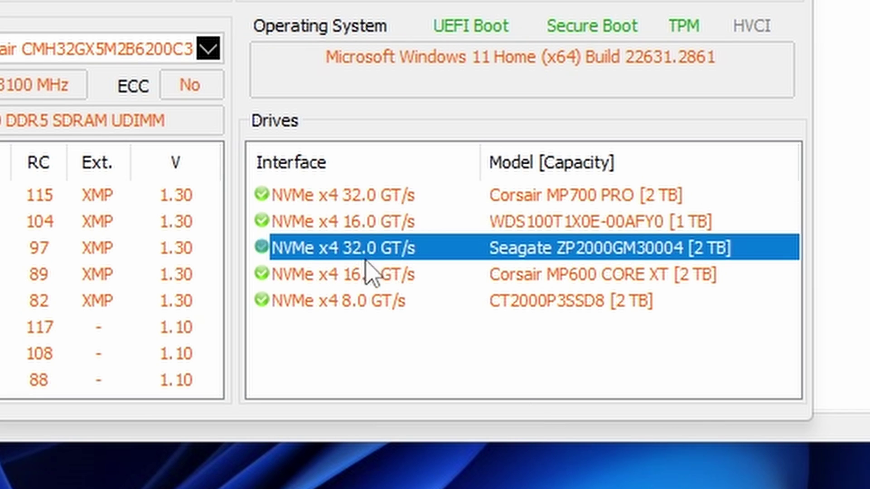
pyautogui.click(366, 274)
pyautogui.click(372, 301)
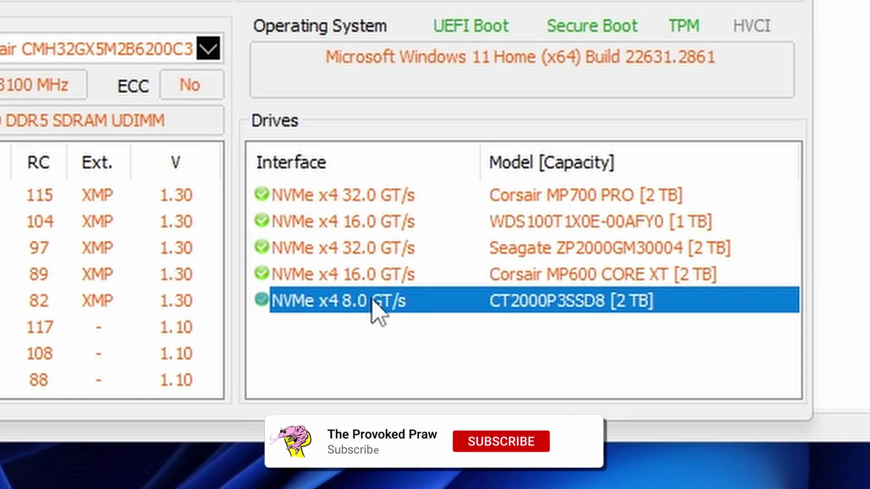
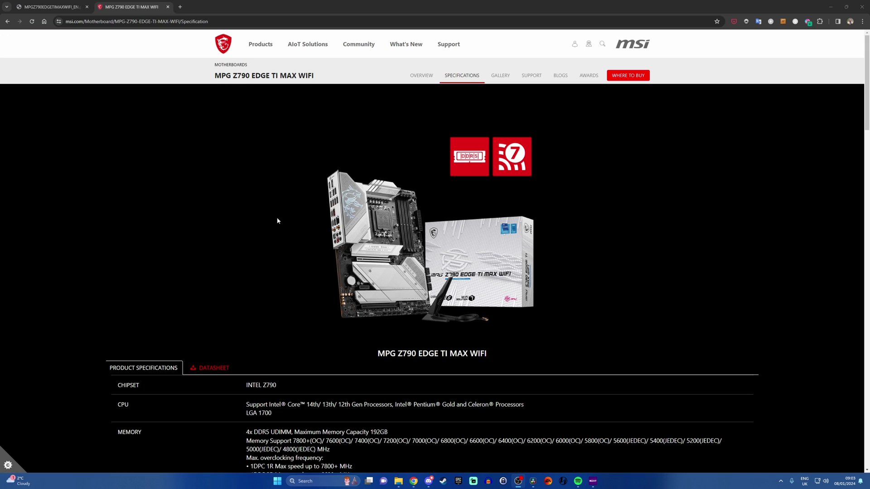
# Scroll to the storage specs and highlight the PCI_E1, M.2_1 and PCI_E1 Gen5x8 note lines
pyautogui.scroll(-6, 278, 221)
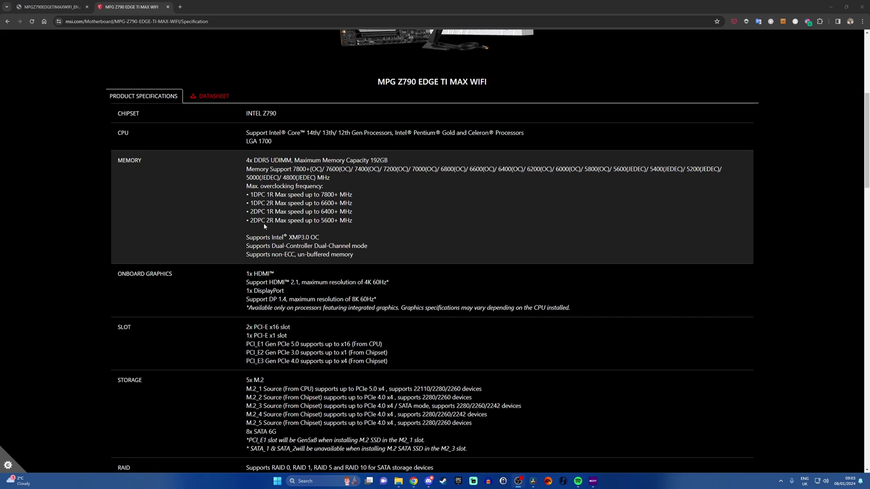
pyautogui.scroll(-2, 241, 245)
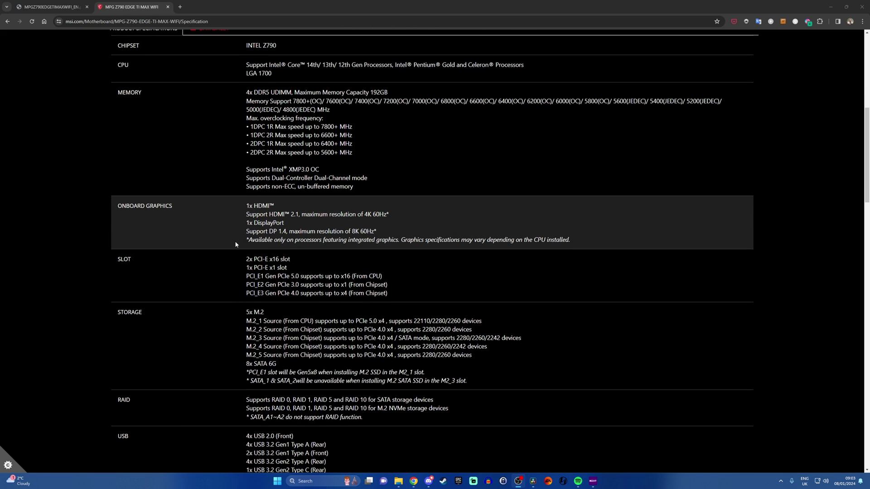
pyautogui.tripleClick(261, 277)
pyautogui.tripleClick(266, 321)
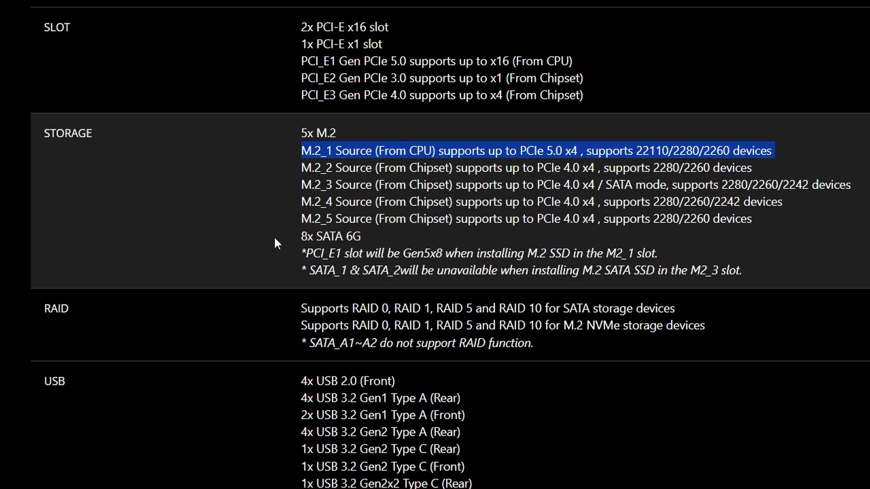
pyautogui.tripleClick(323, 255)
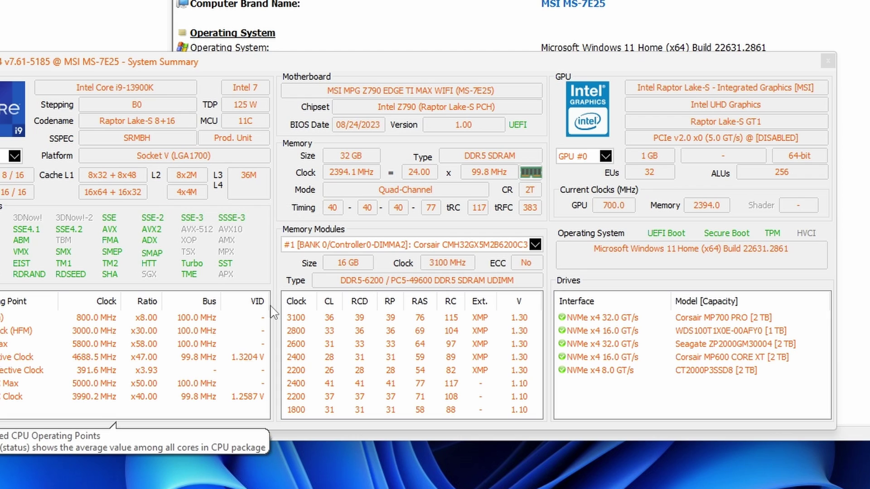
# Switch the summary's GPU section to GPU #1, the RTX 4070 Ti, then close the summary
pyautogui.click(601, 156)
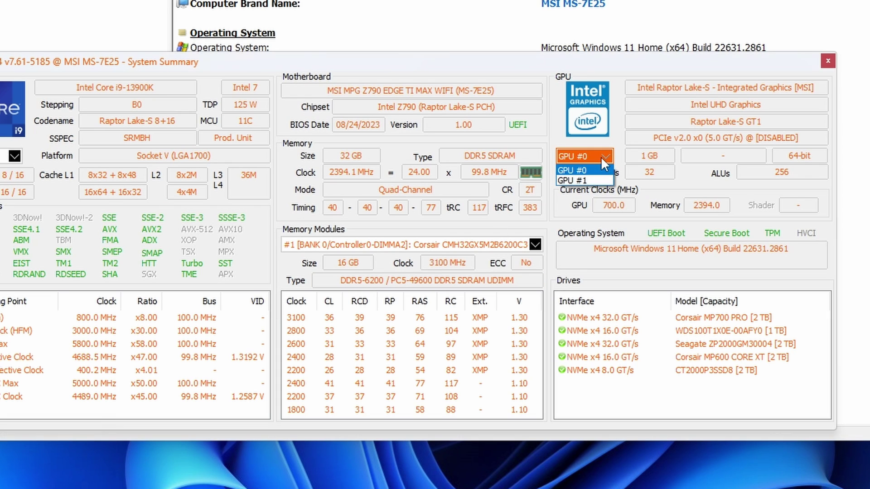
pyautogui.click(592, 176)
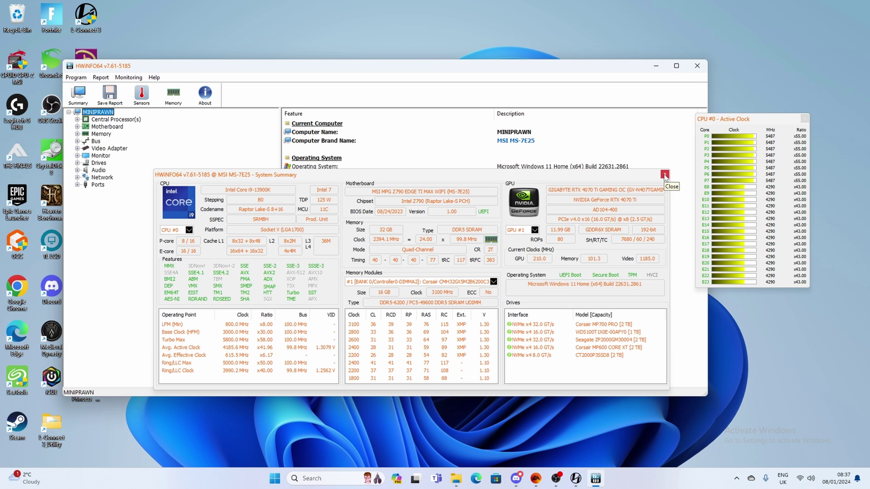
pyautogui.click(828, 61)
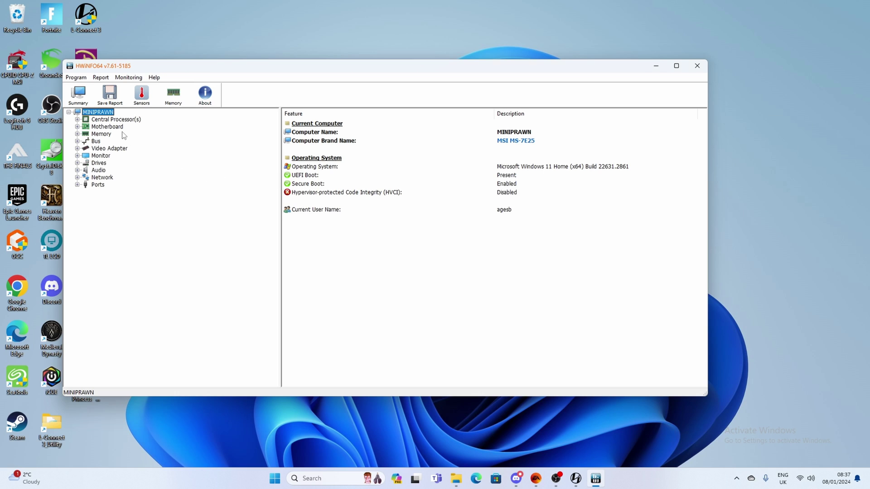
# Show the NVIDIA GeForce RTX 4070 Ti details, then select the Seagate ZP2000GM30004 NVMe drive
pyautogui.click(107, 149)
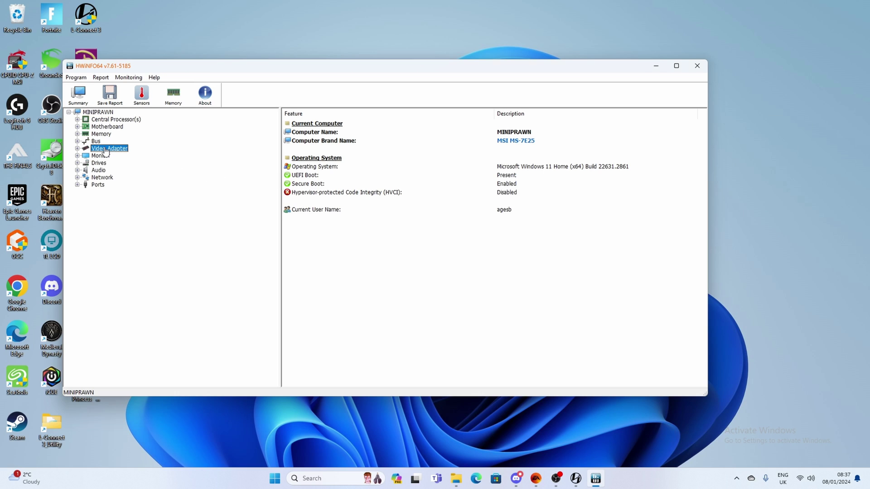
pyautogui.click(77, 149)
pyautogui.click(133, 164)
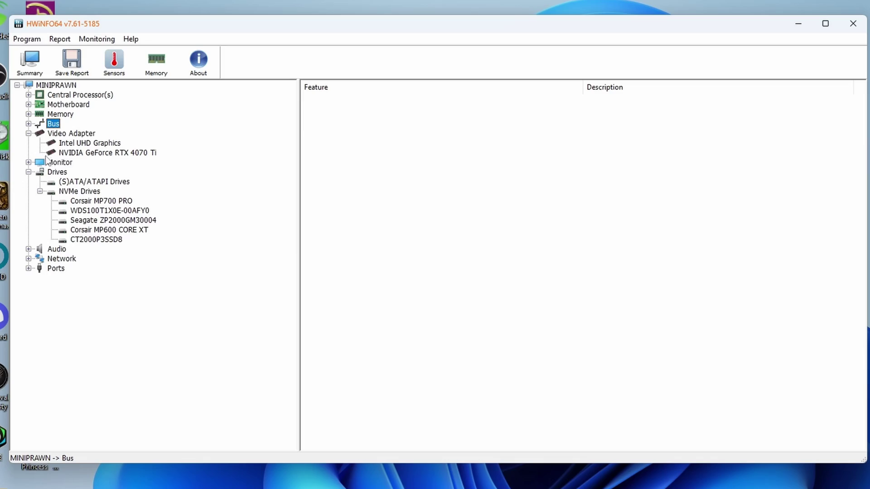
pyautogui.click(78, 223)
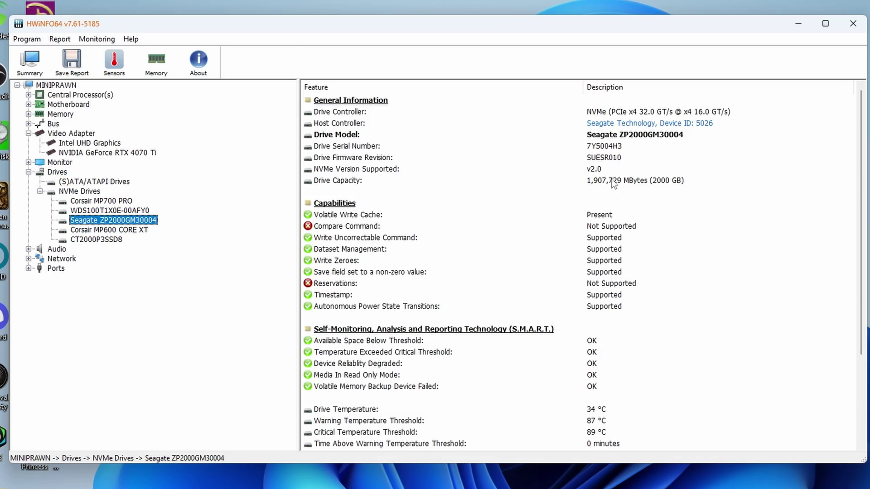
# Jump from the Seagate ZP2000GM30004 details to its host controller on the PCI bus
pyautogui.click(676, 127)
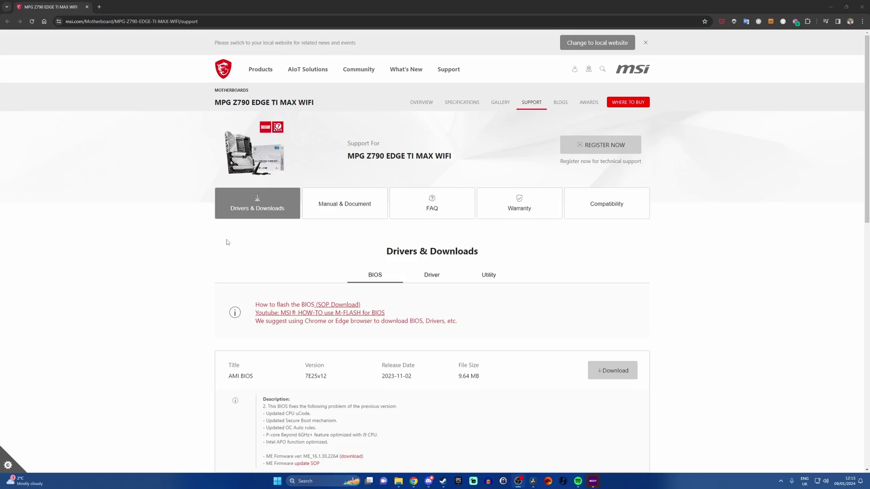
# On the board's BIOS support page, highlight the 7E25v12 change notes and download that BIOS
pyautogui.click(533, 107)
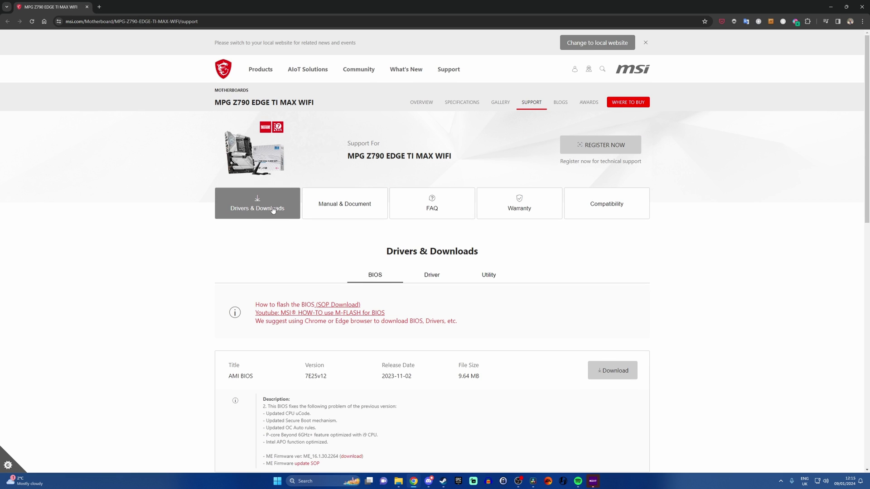
pyautogui.scroll(-5, 379, 280)
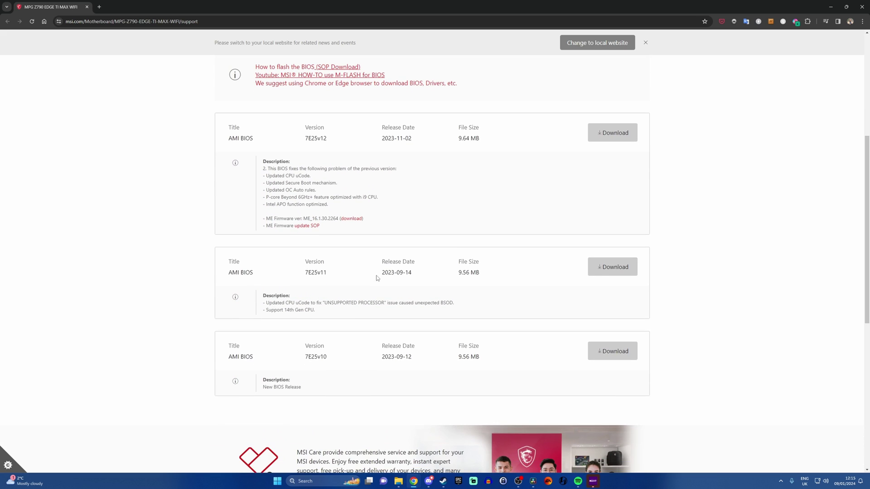
pyautogui.tripleClick(284, 310)
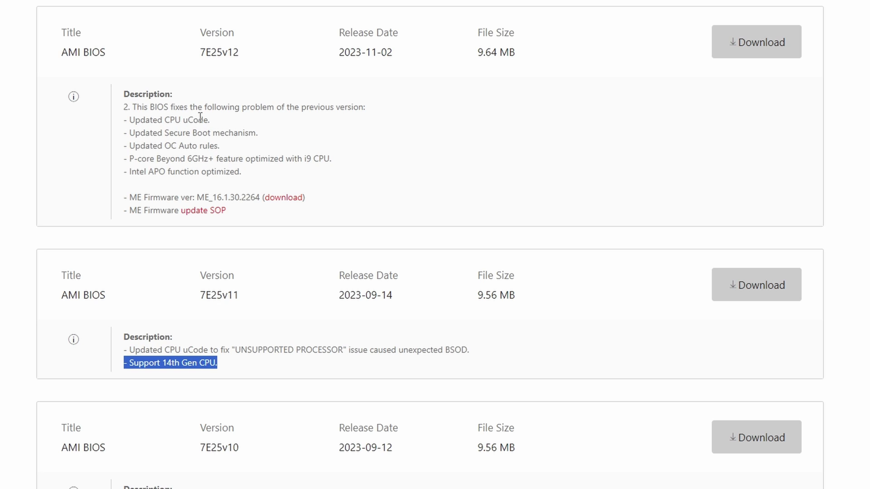
pyautogui.tripleClick(199, 146)
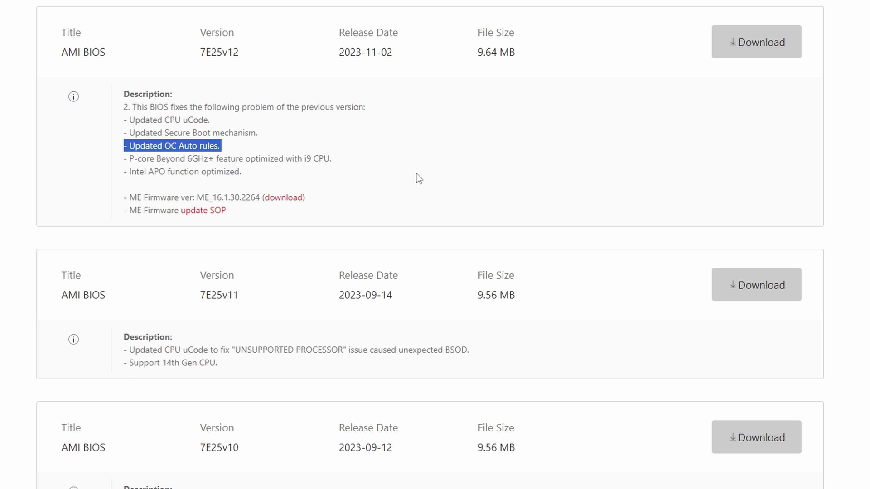
pyautogui.doubleClick(279, 160)
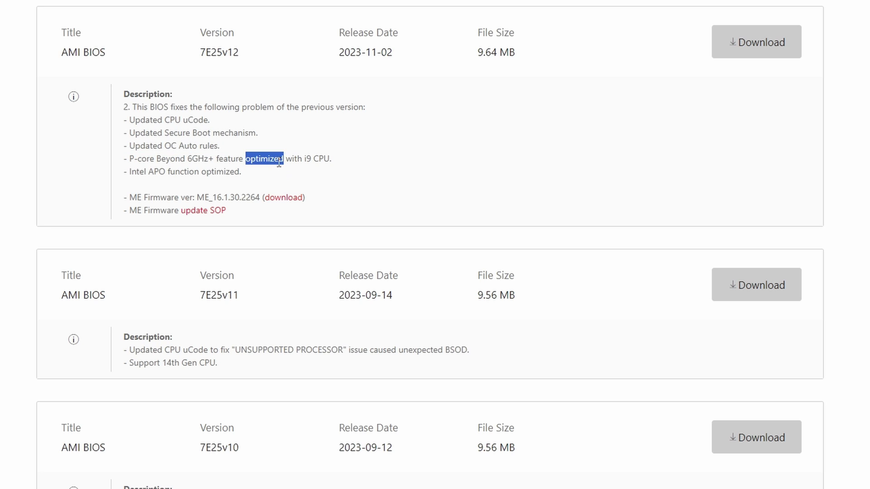
pyautogui.tripleClick(289, 163)
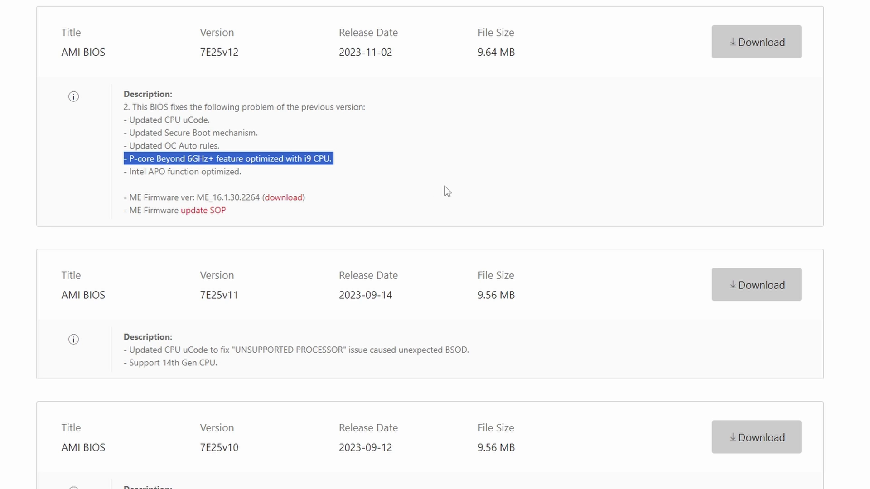
pyautogui.tripleClick(211, 172)
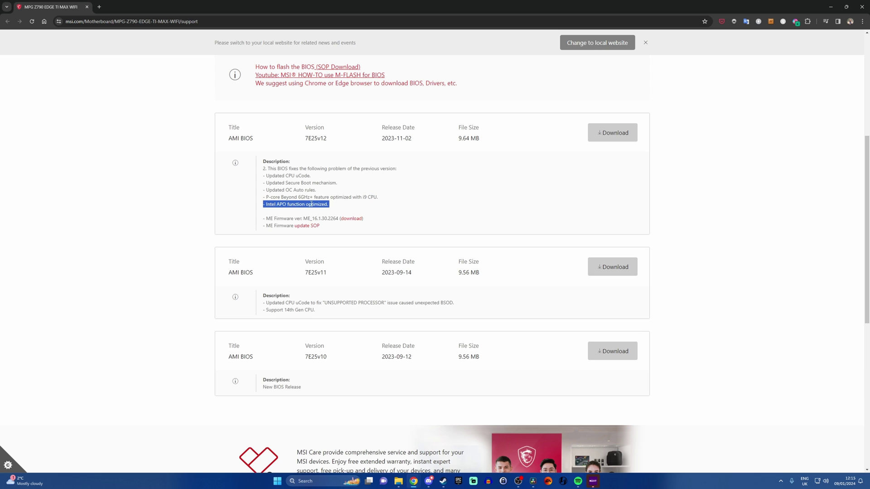
pyautogui.click(468, 218)
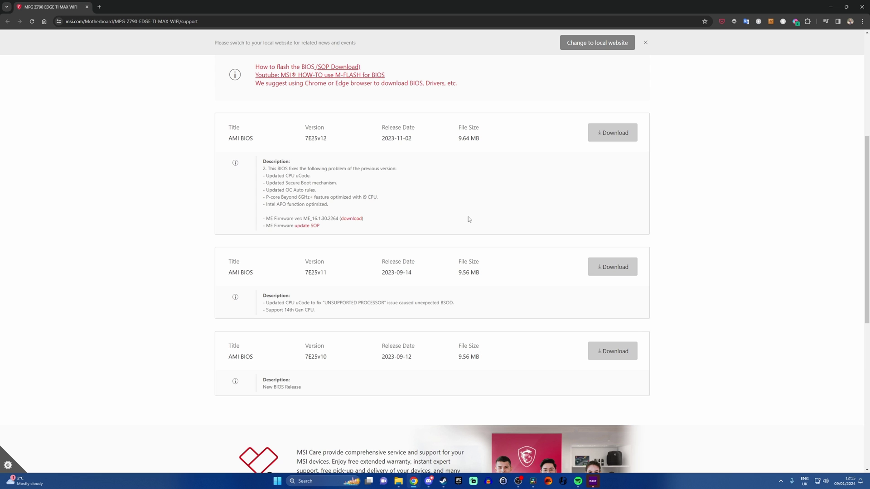
pyautogui.click(605, 138)
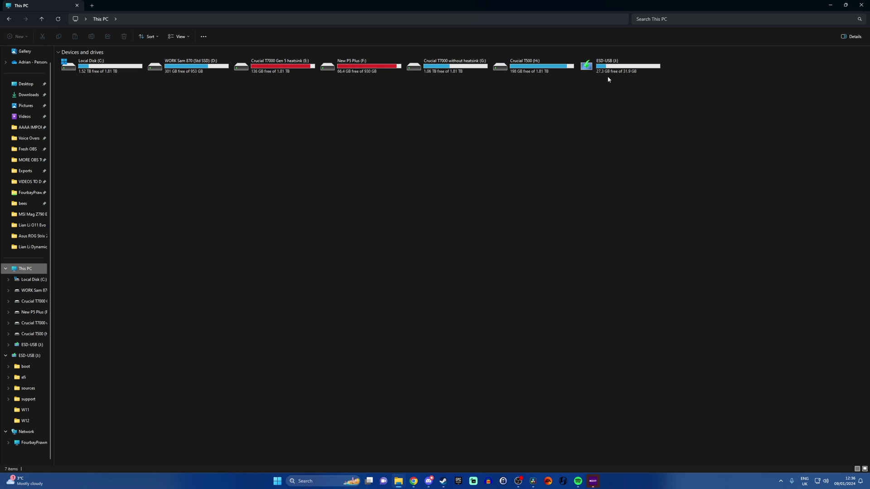
# Quick-format ESD-USB (J:) as FAT32, then return to the Downloads folder
pyautogui.rightClick(609, 72)
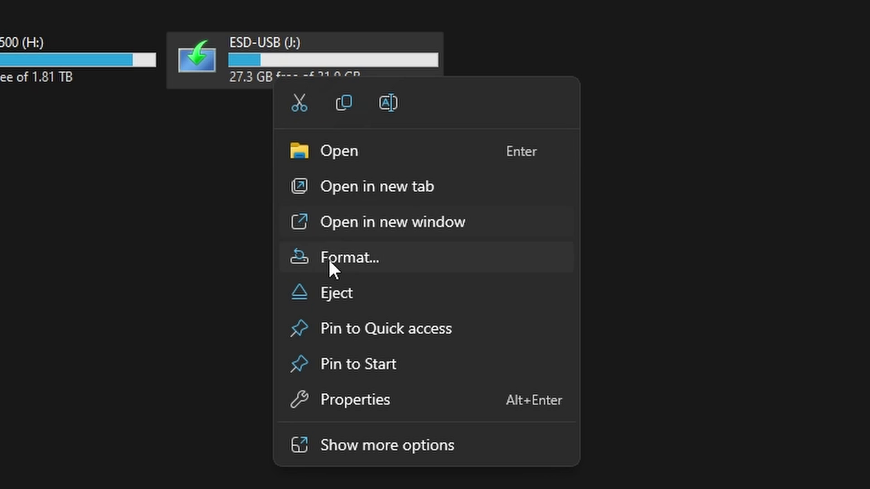
pyautogui.click(330, 262)
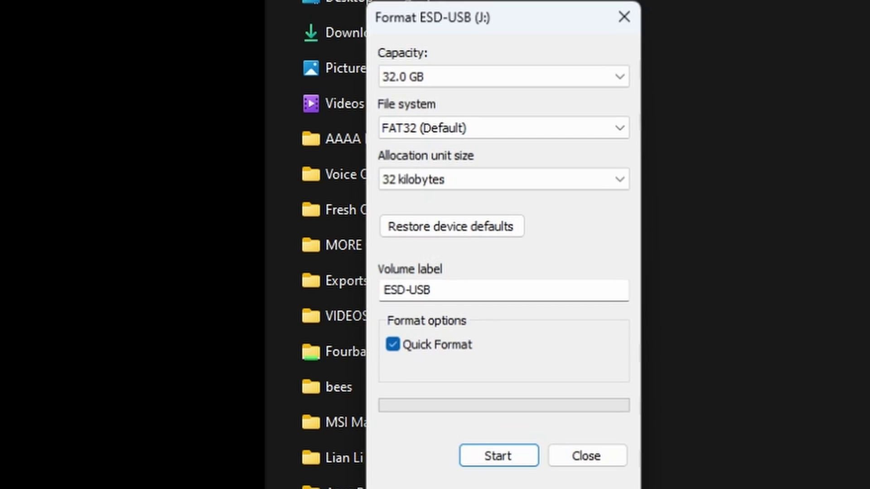
pyautogui.click(447, 131)
pyautogui.click(447, 135)
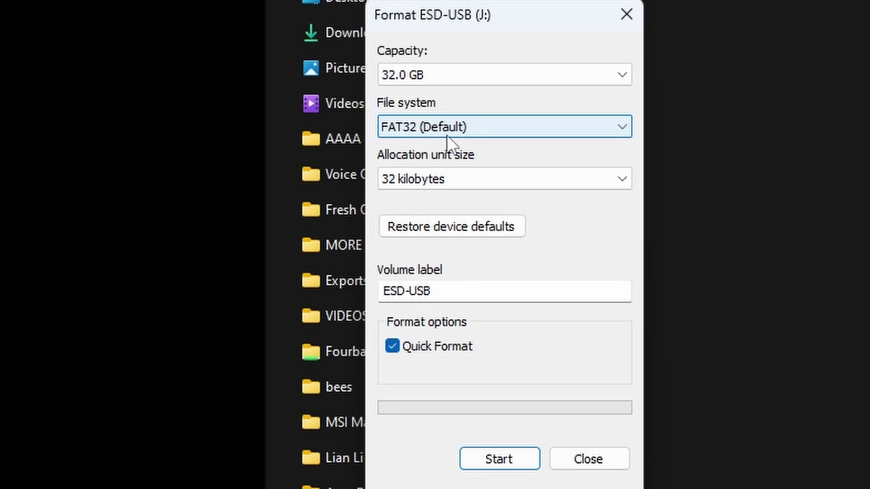
pyautogui.click(495, 455)
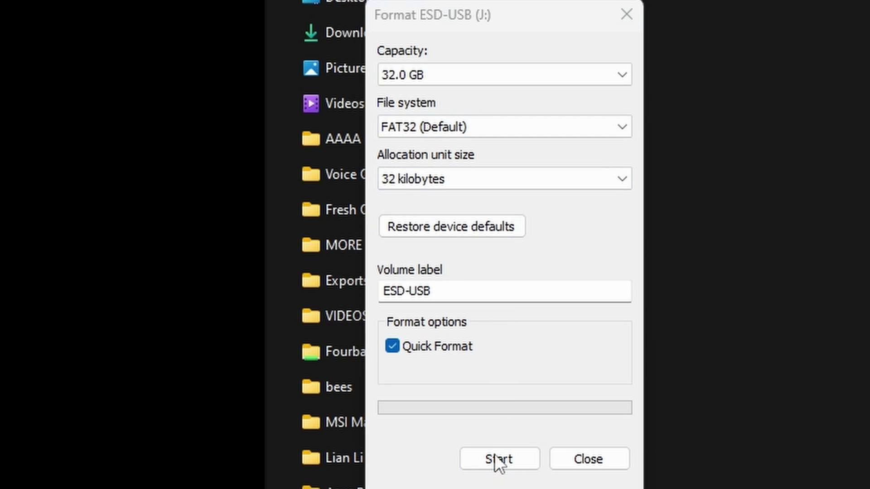
pyautogui.press('Return')
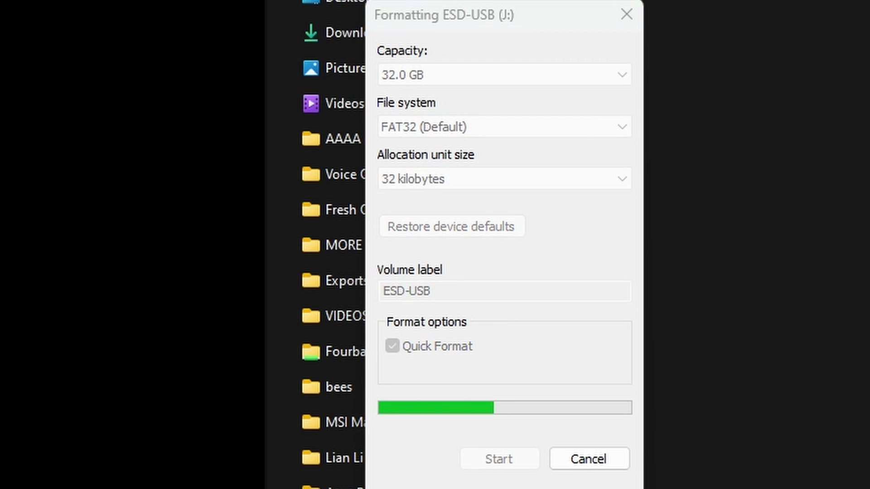
pyautogui.press('Return')
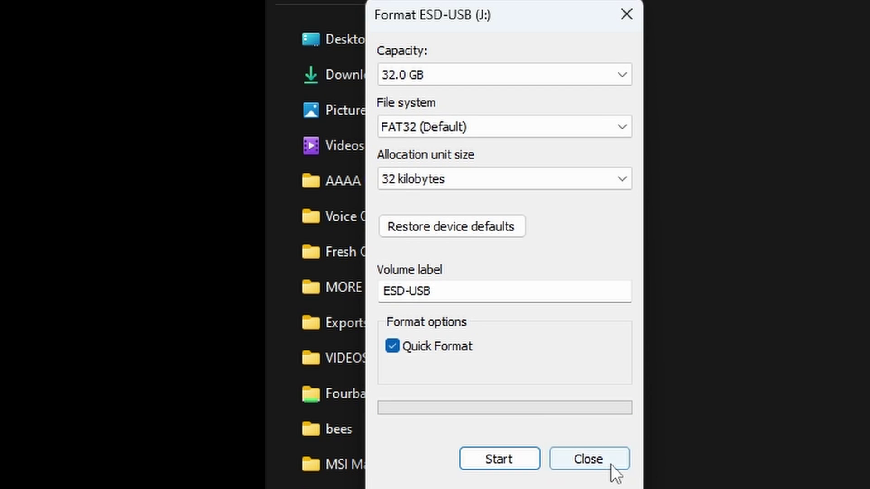
pyautogui.click(611, 465)
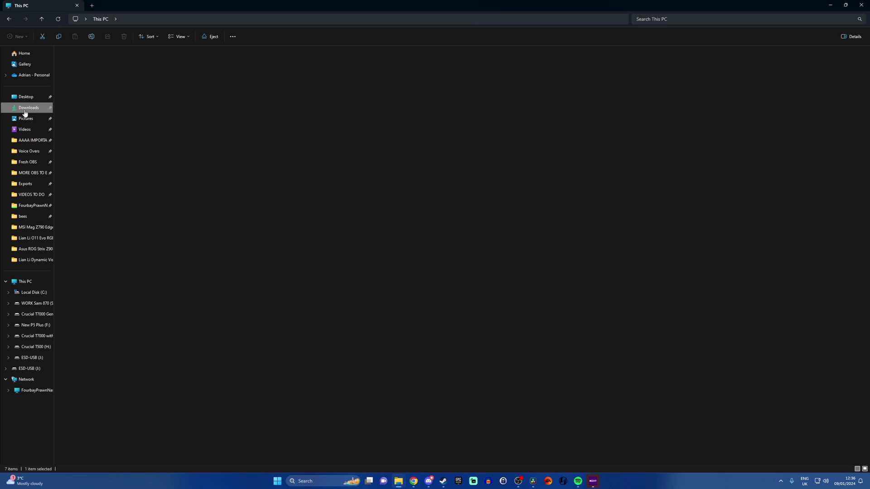
pyautogui.click(25, 113)
# Extract the 7E25v12 zip and select E7E25IMS.120 inside the extracted folder
pyautogui.click(90, 82)
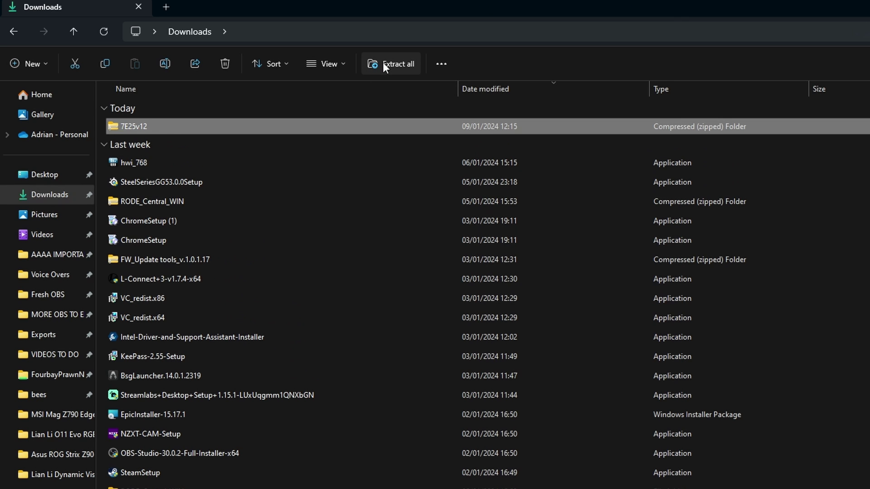
pyautogui.click(385, 67)
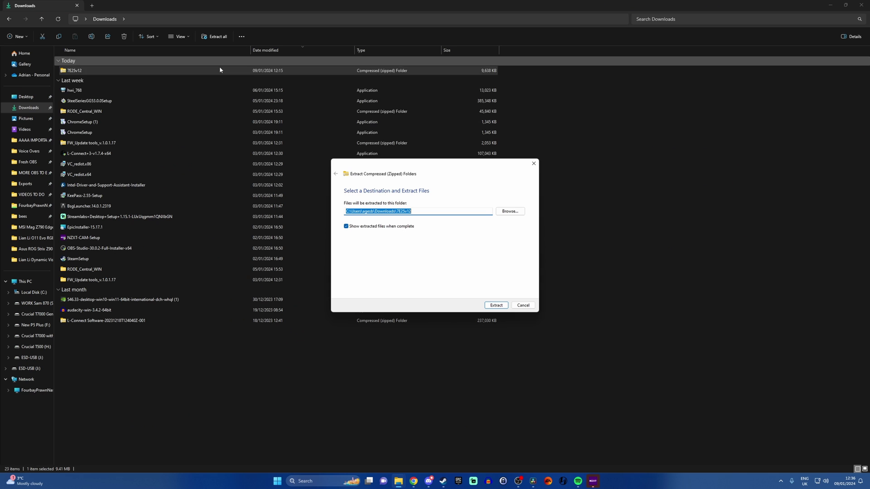
pyautogui.click(497, 305)
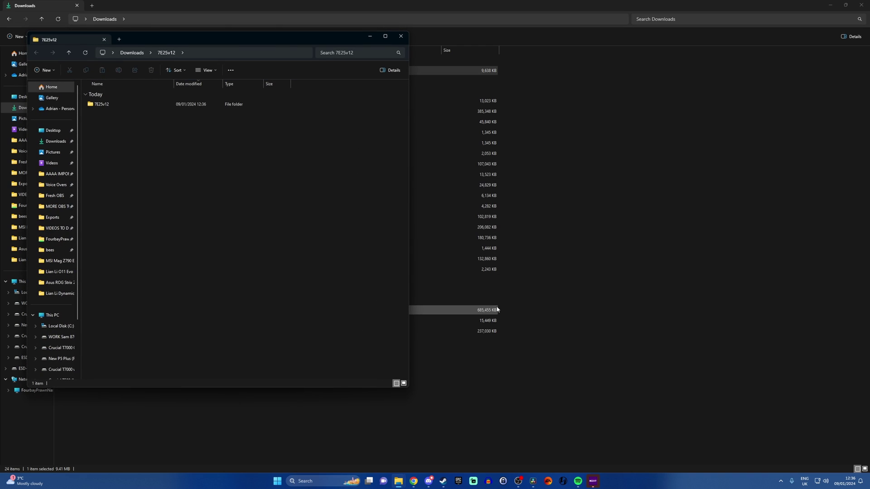
pyautogui.doubleClick(300, 225)
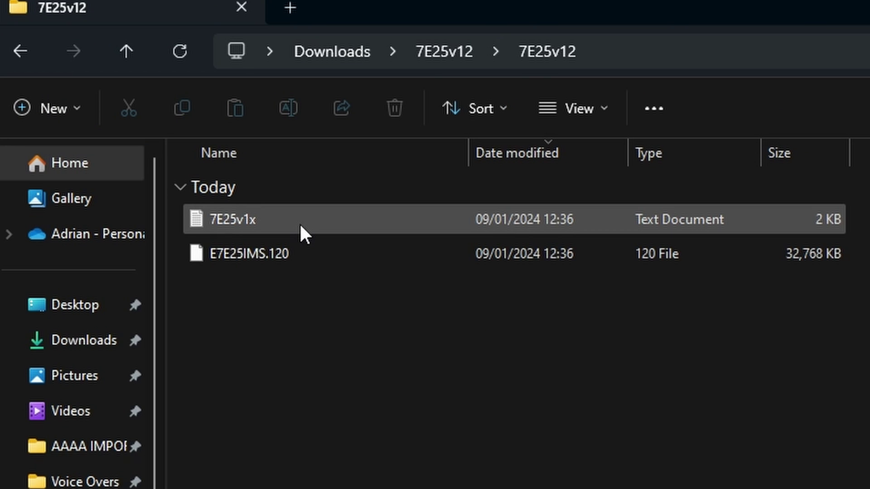
pyautogui.click(257, 258)
# Send the E7E25IMS.120 BIOS file to the ESD-USB (J:) drive
pyautogui.rightClick(213, 186)
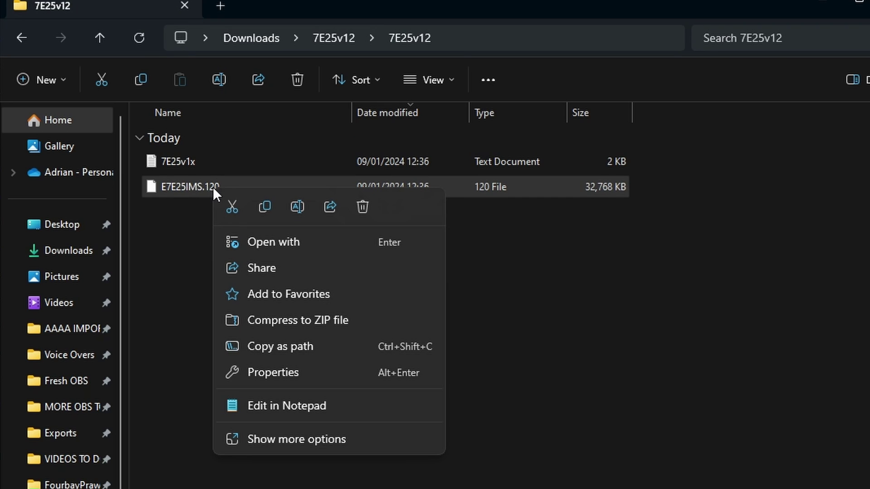
pyautogui.click(275, 439)
pyautogui.moveTo(284, 353)
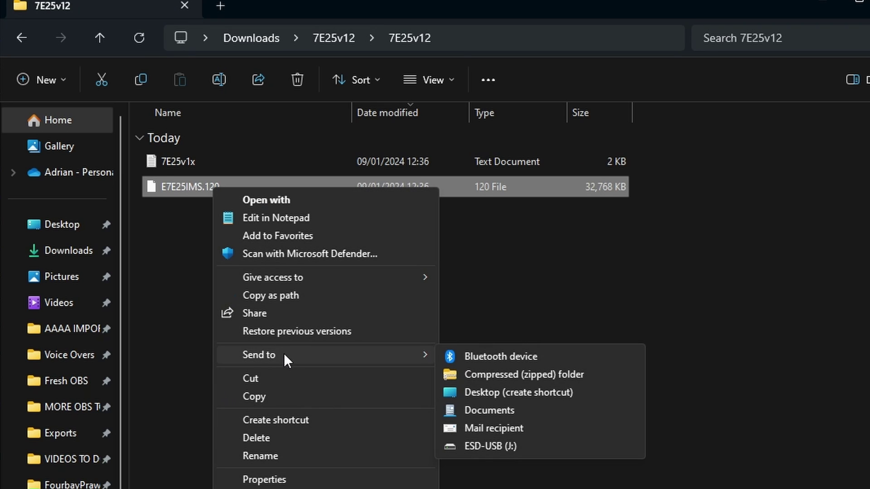
pyautogui.click(493, 451)
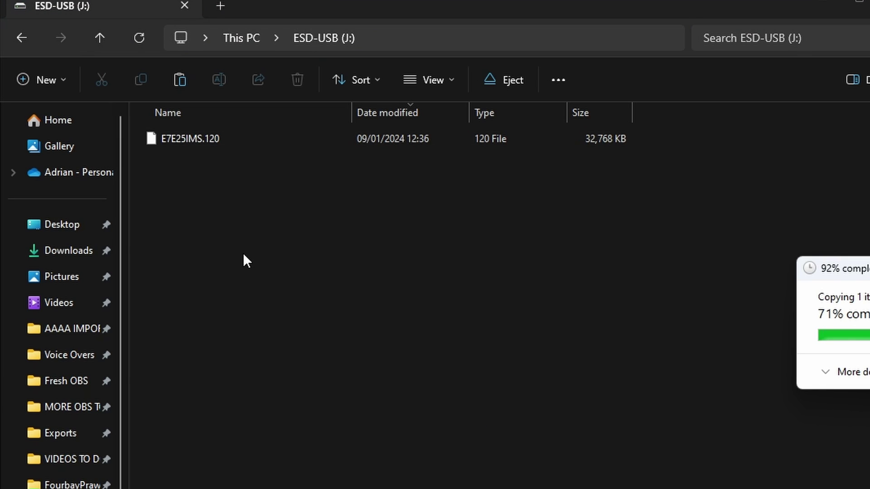
# Rename the copy on the USB drive to MSI.ROM, accepting the extension change
pyautogui.click(199, 170)
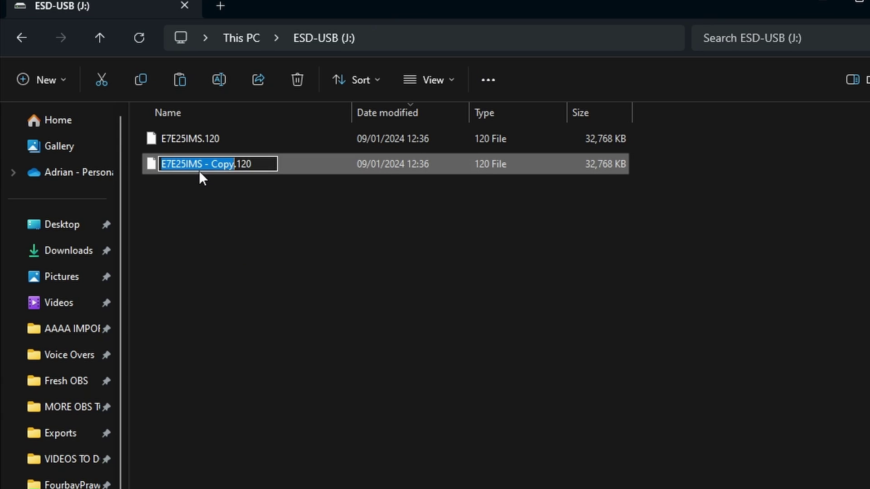
pyautogui.write('MSI')
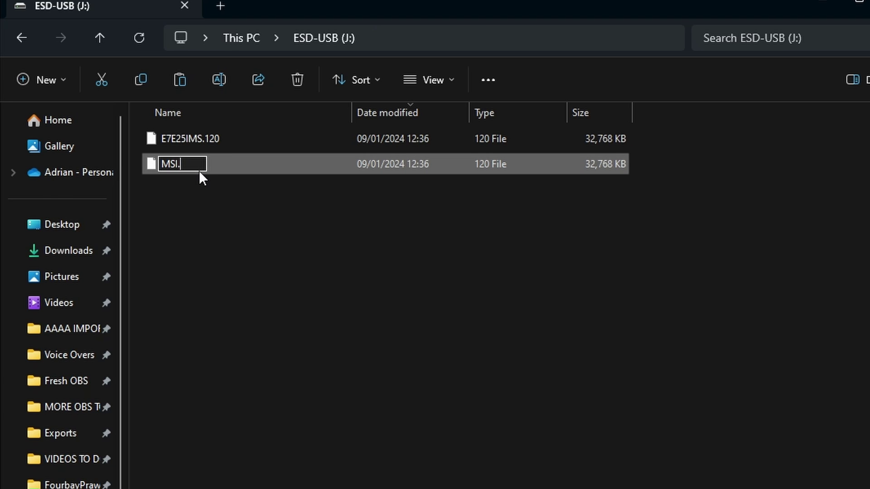
pyautogui.write('.ROM')
pyautogui.press('Return')
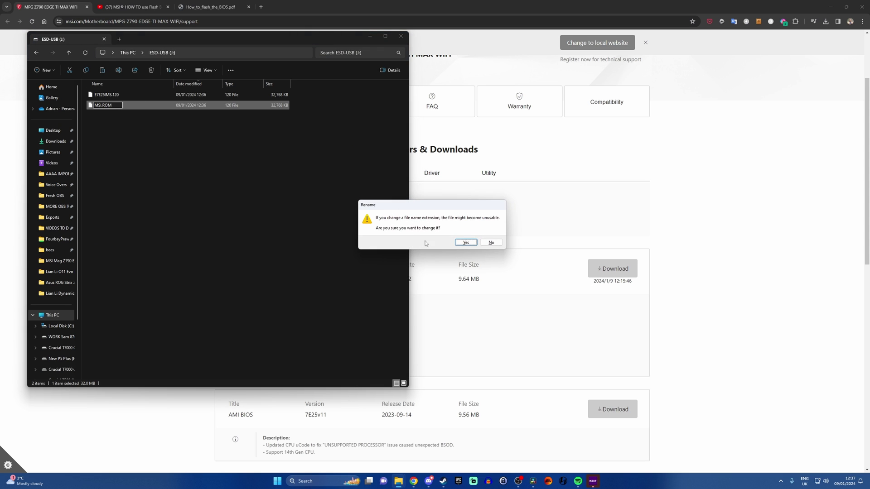
pyautogui.click(459, 245)
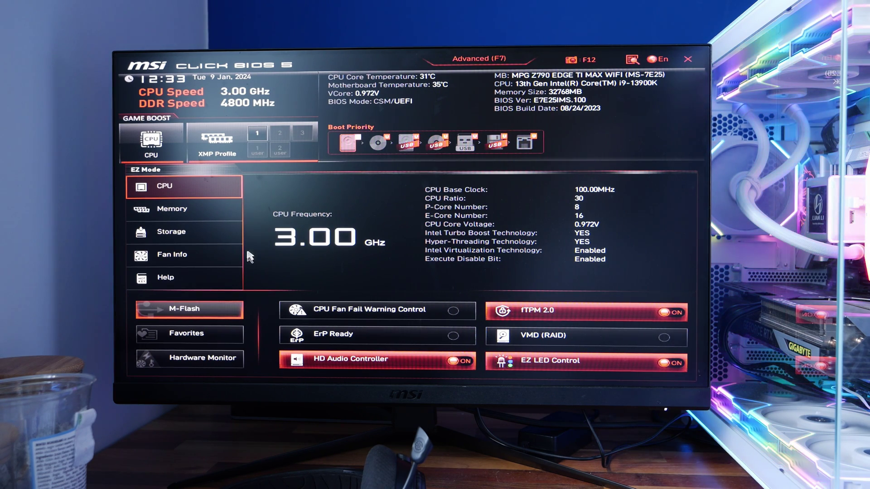
# Reboot from EZ Mode into M-Flash mode
pyautogui.click(232, 309)
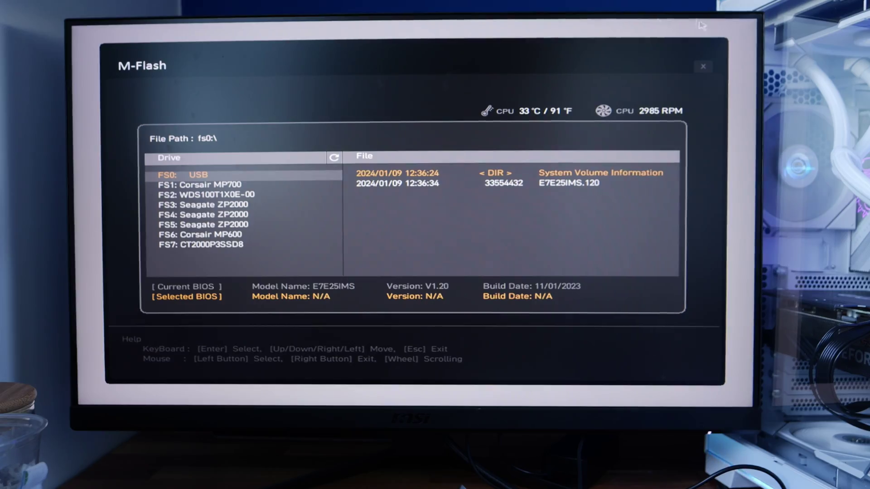
# Flash E7E25IMS.120 from the USB drive, then view installed memory details after rebooting
pyautogui.click(552, 184)
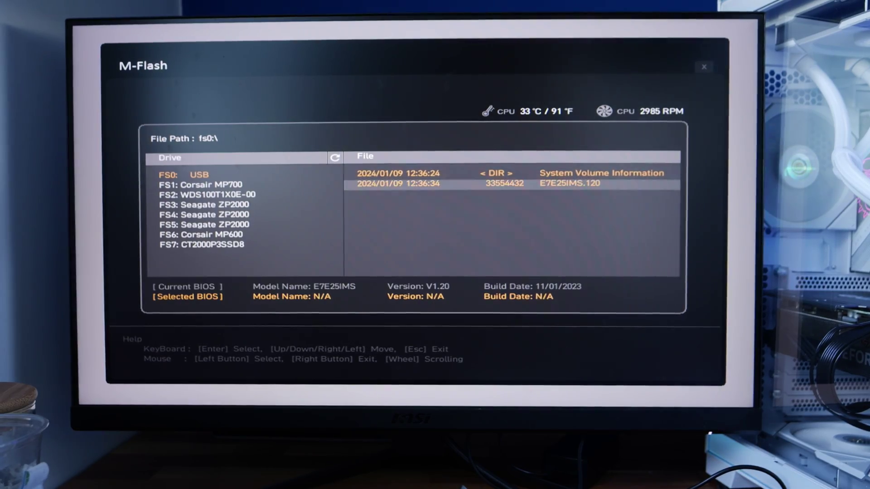
pyautogui.click(545, 182)
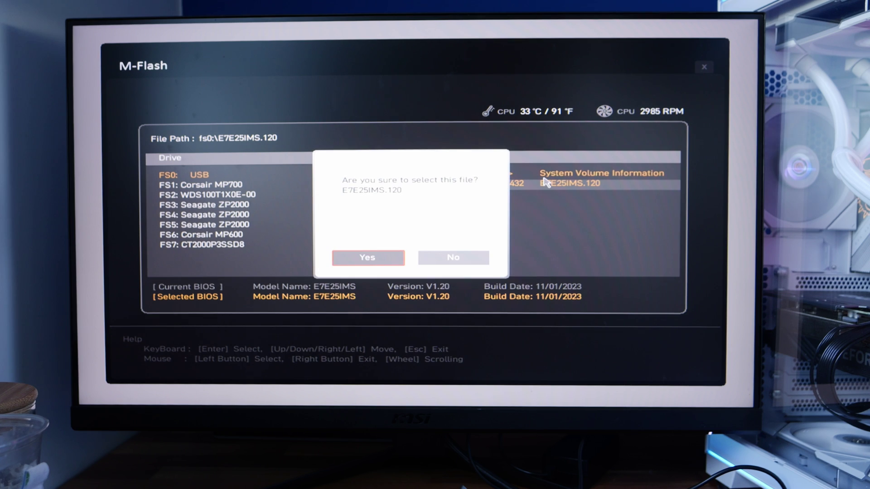
pyautogui.click(369, 258)
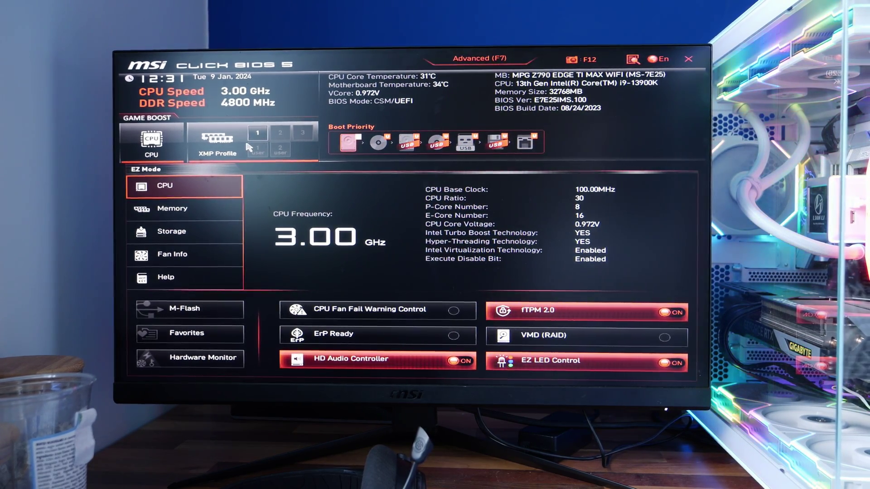
pyautogui.click(231, 213)
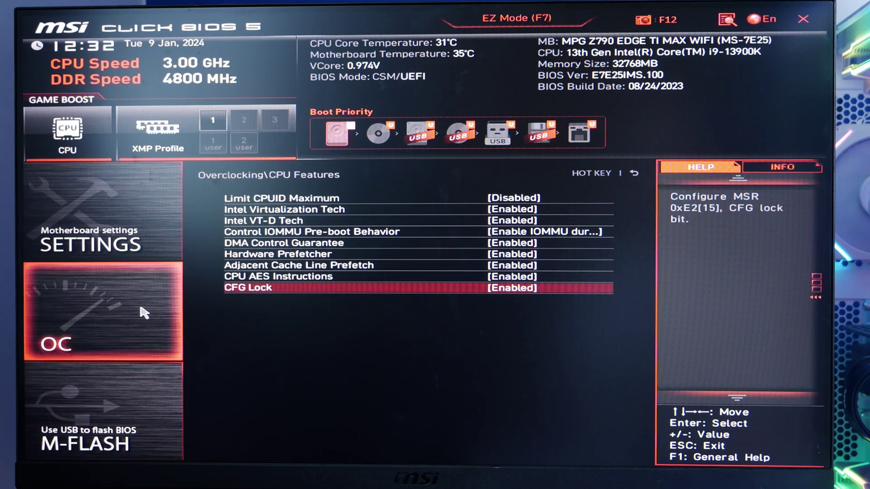
# Go to Settings > Advanced > PCIe/PCI Sub-system Settings and confirm Re-Size BAR is Enabled
pyautogui.click(123, 250)
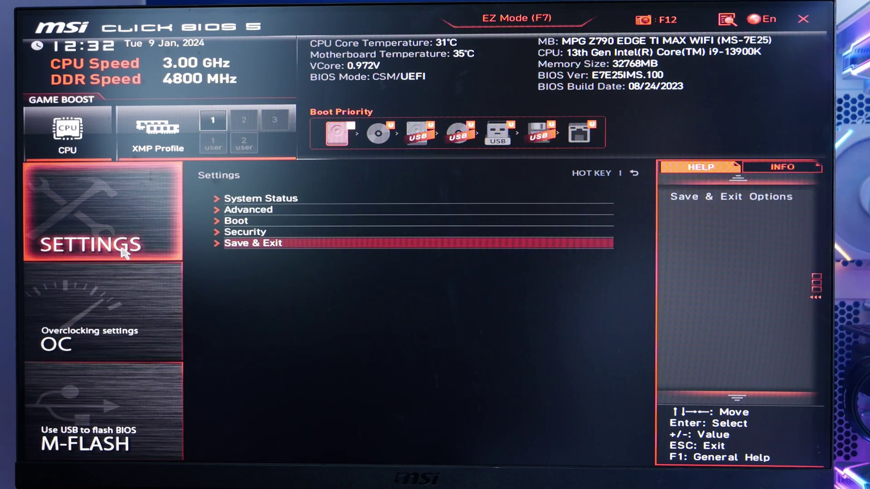
pyautogui.click(241, 213)
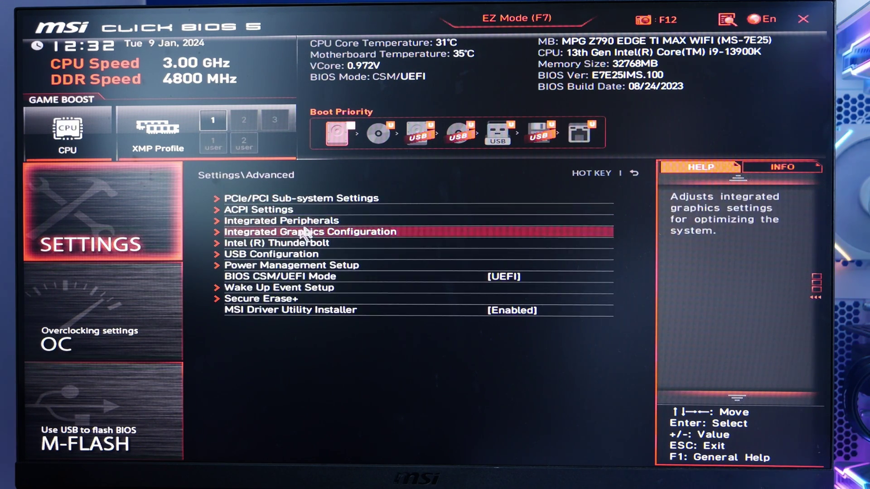
pyautogui.click(322, 202)
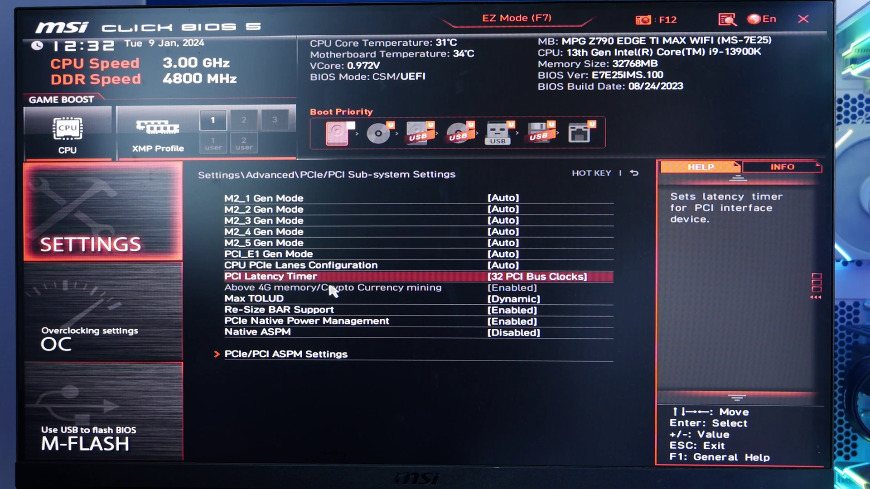